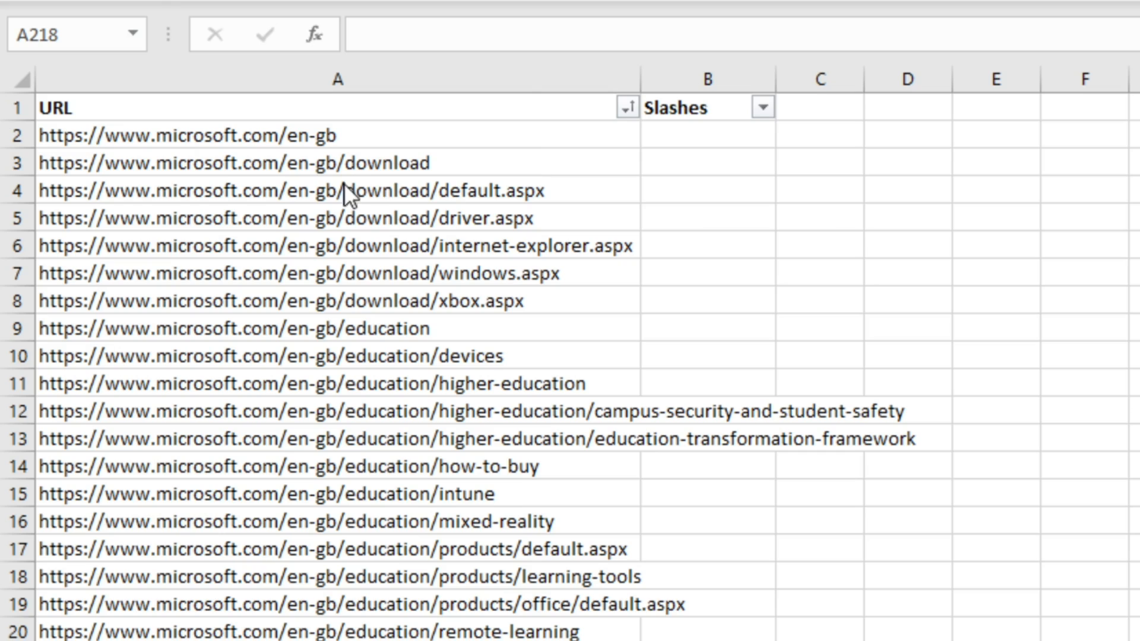
# Step: Begin a formula in cell B2 with the character length of the first URL, =LEN(A2)
pyautogui.click(759, 139)
pyautogui.write('=len')
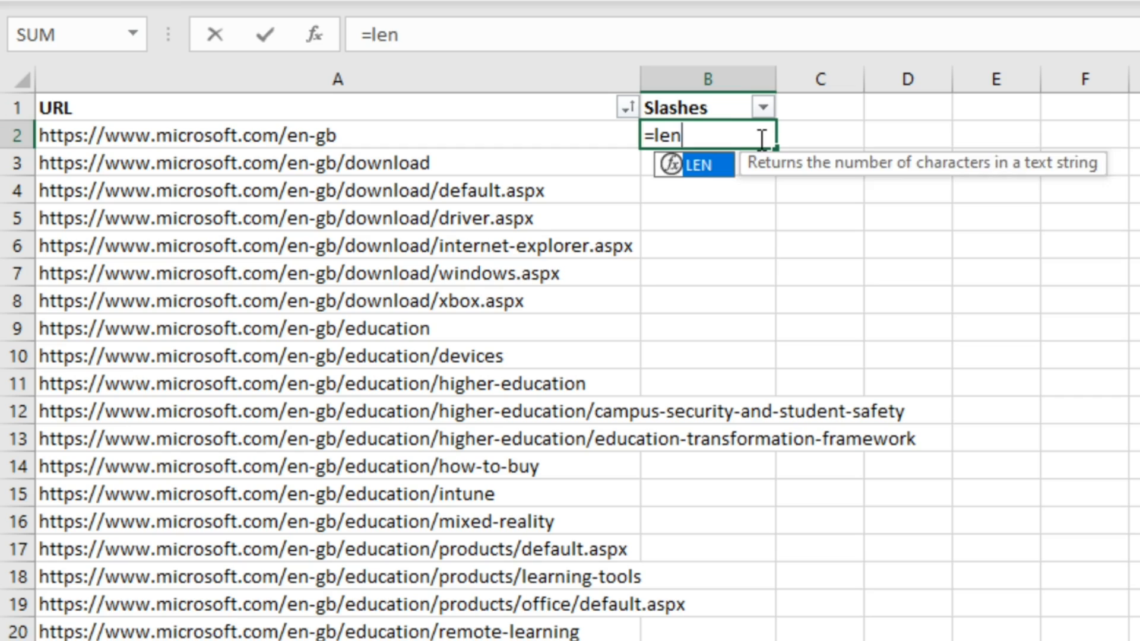
pyautogui.press('Tab')
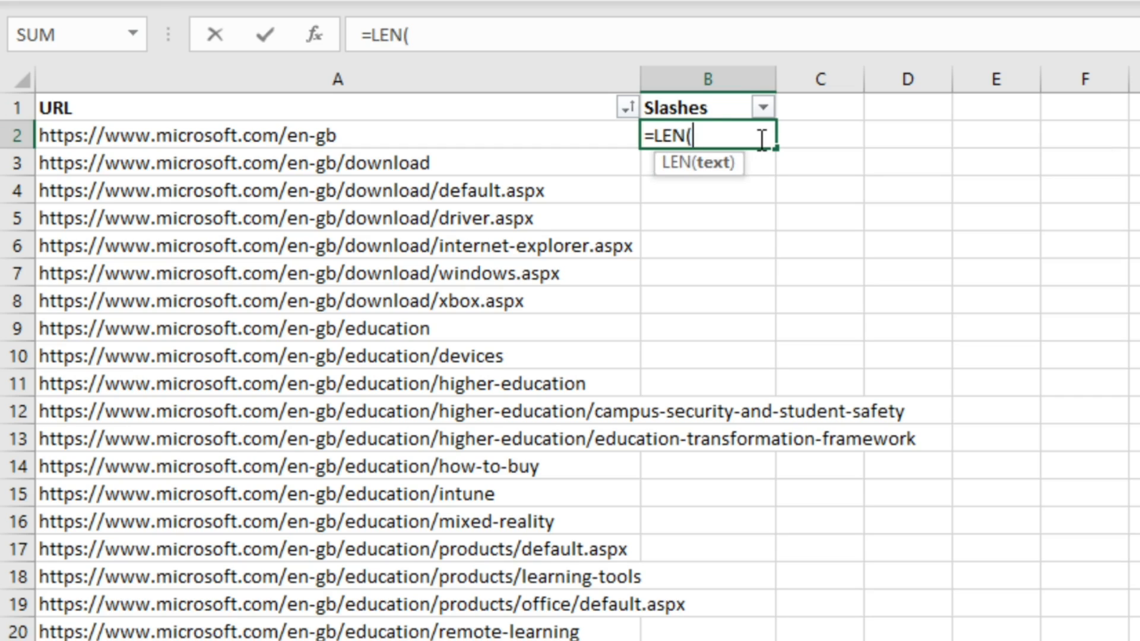
pyautogui.press('Left')
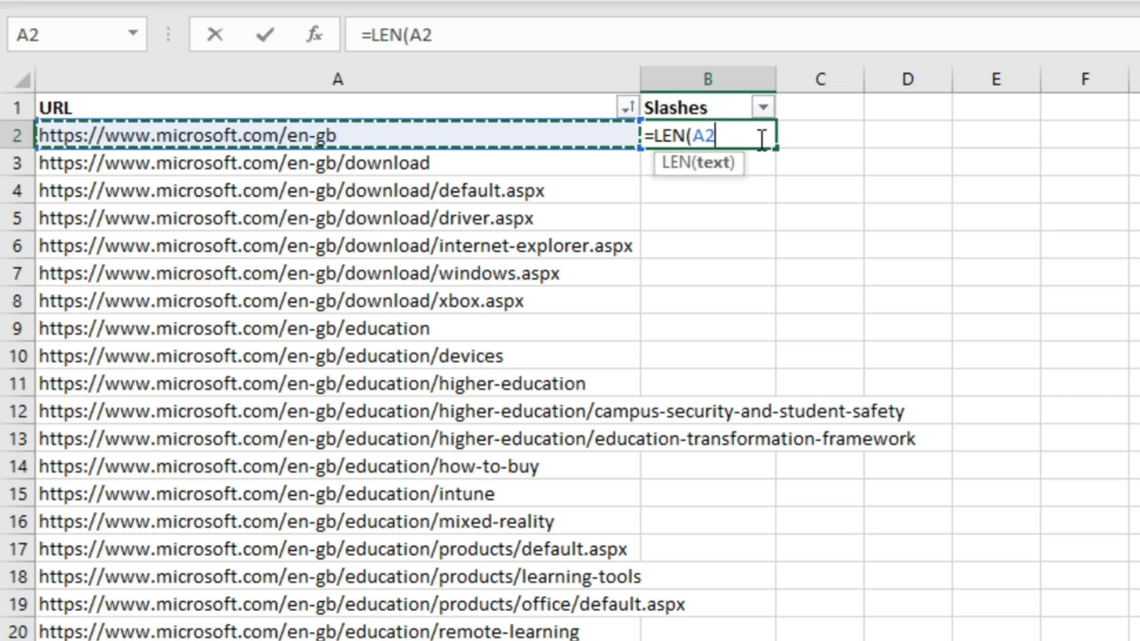
pyautogui.write(')')
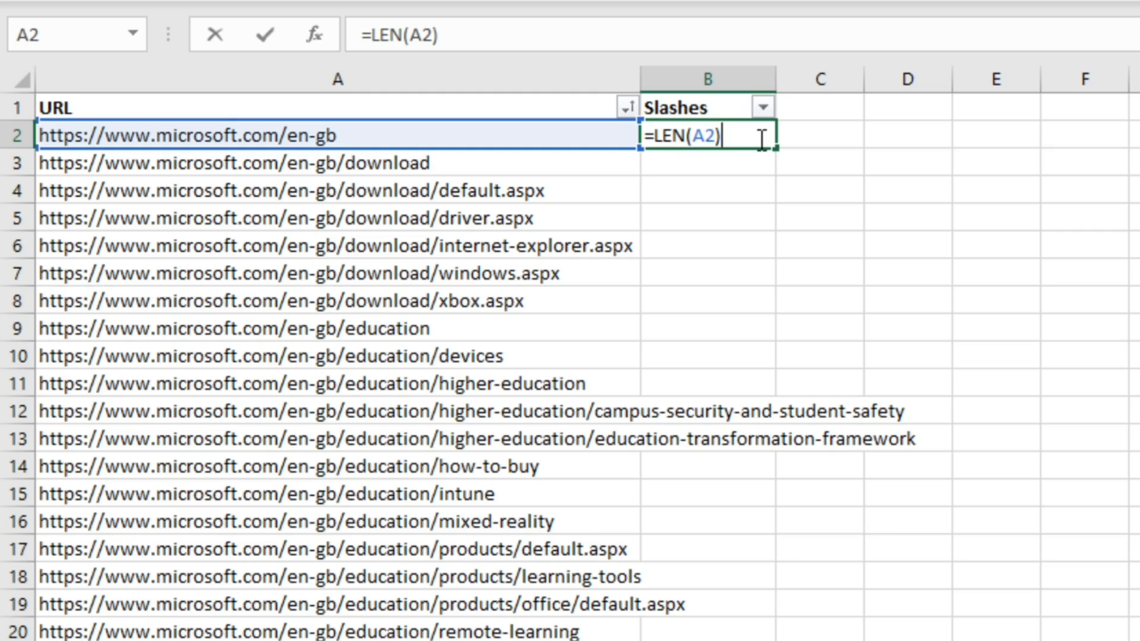
# Step: Complete the B2 formula by appending -LEN(SUBSTITUTE(A2,"/",""))-2 and enter it
pyautogui.write('-len')
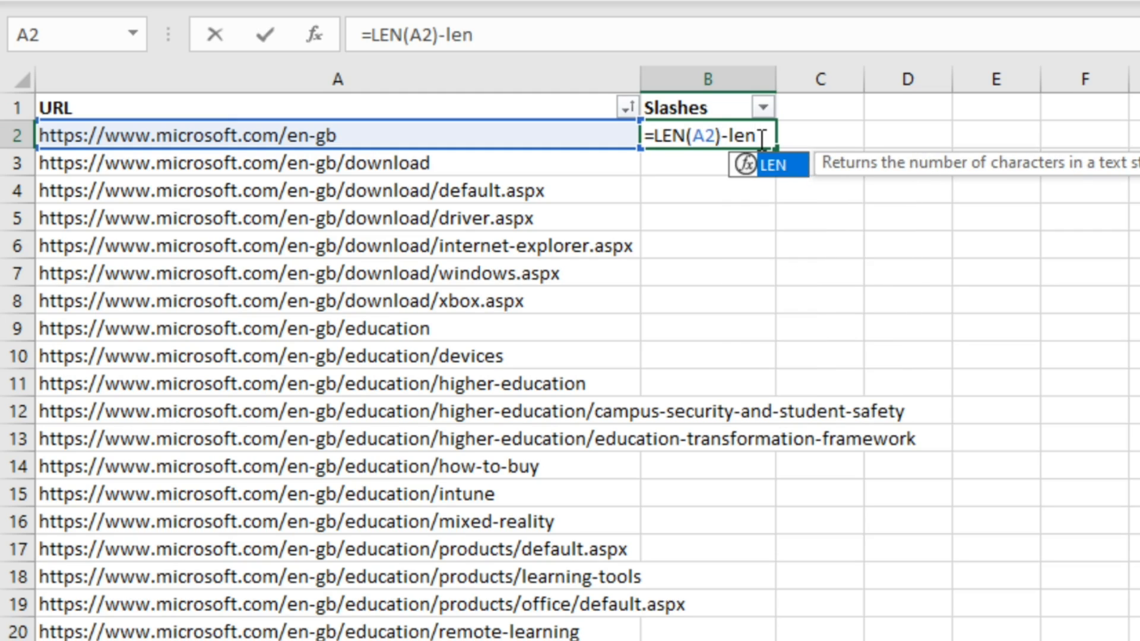
pyautogui.press('Tab')
pyautogui.write('sub')
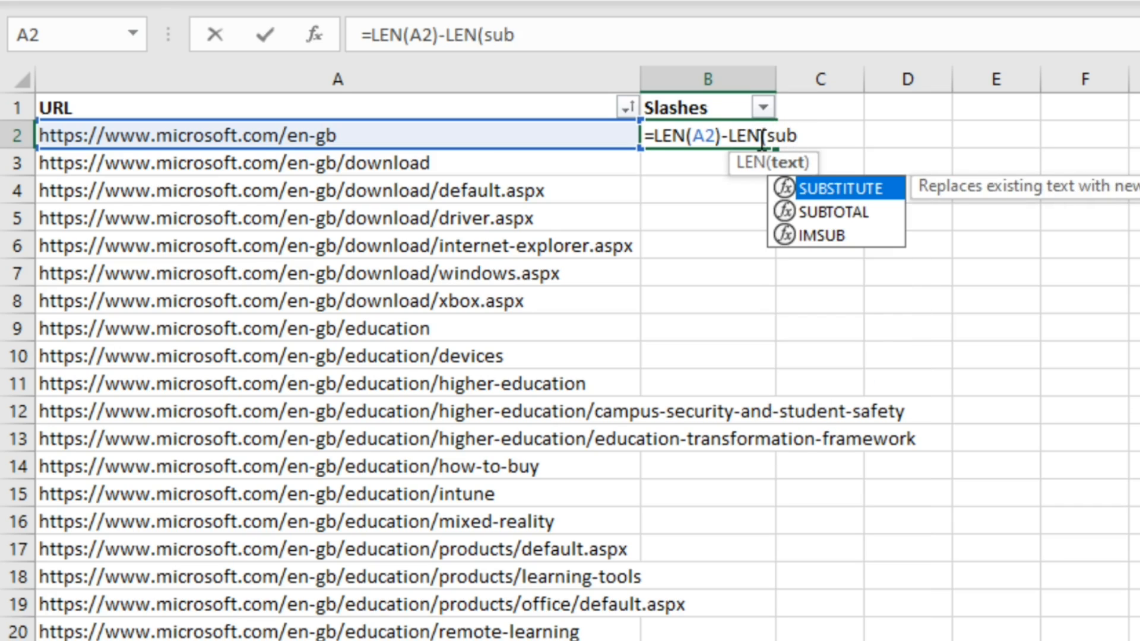
pyautogui.press('Tab')
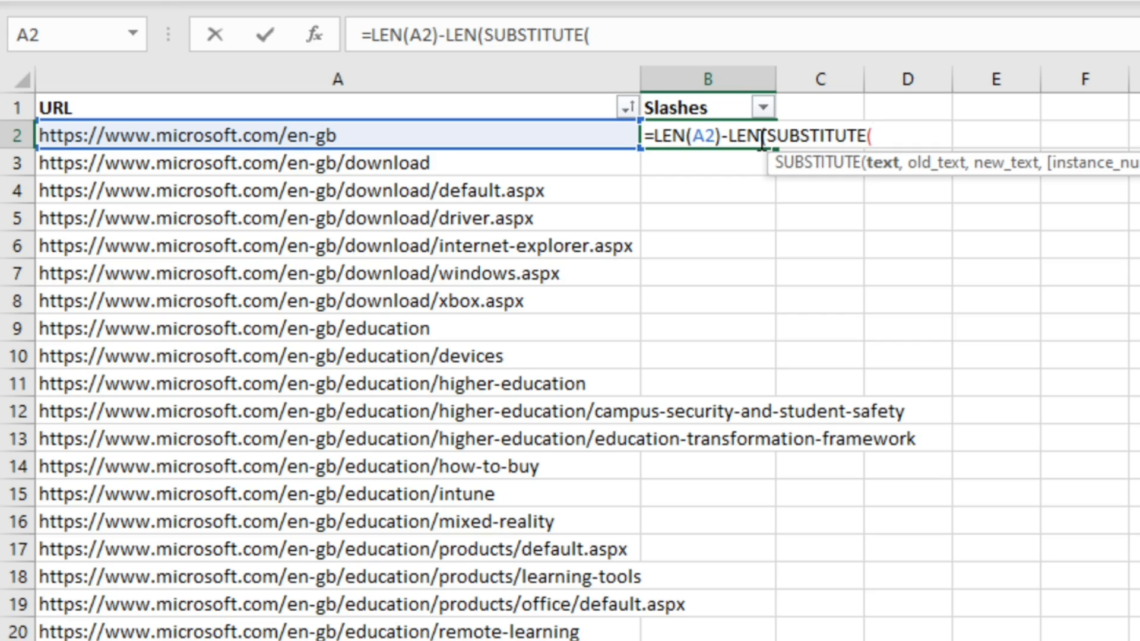
pyautogui.press('Left')
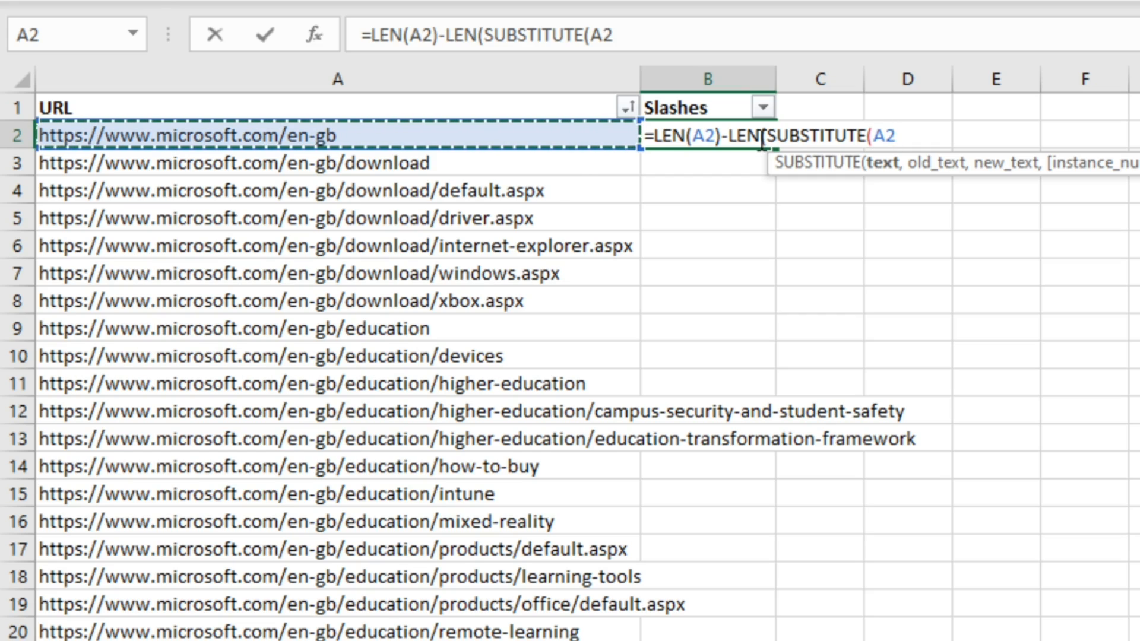
pyautogui.write(',')
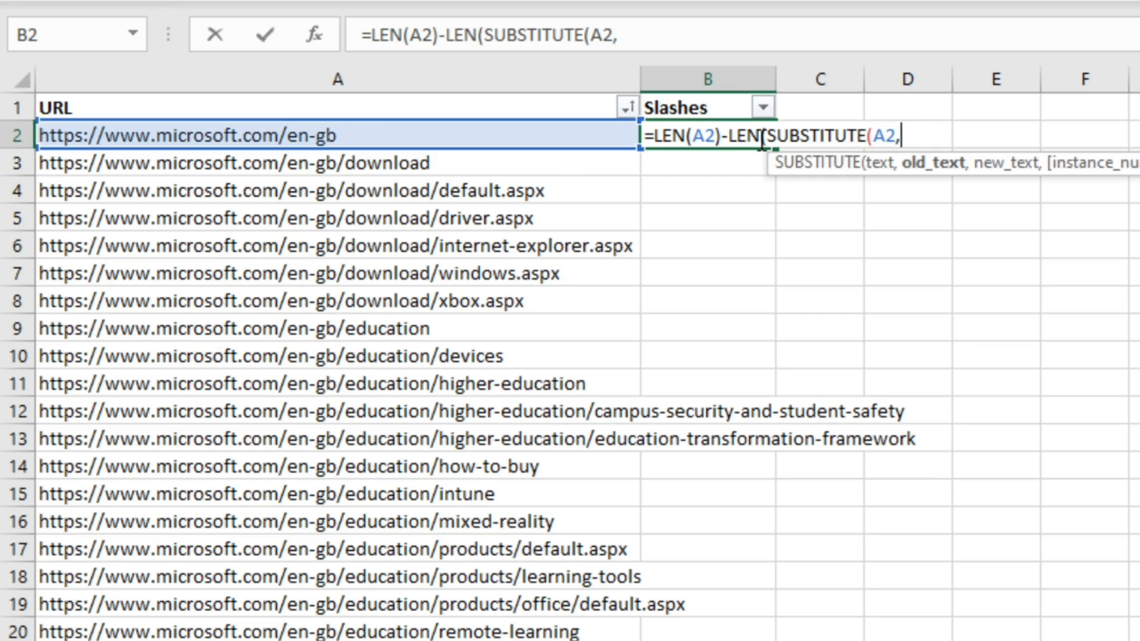
pyautogui.write('"/",')
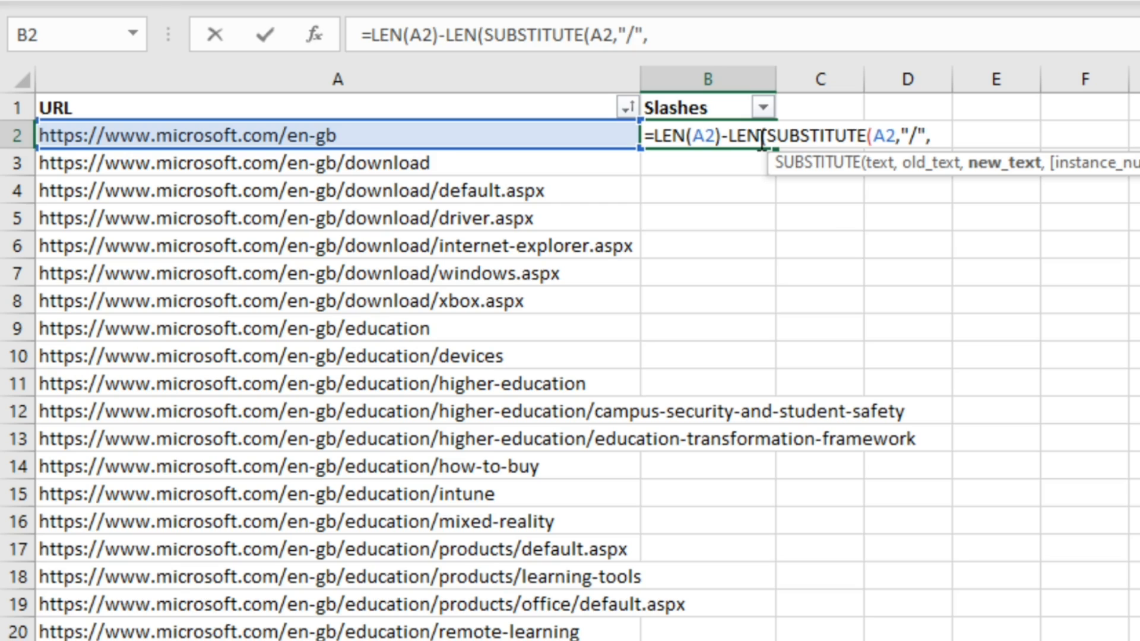
pyautogui.write('""')
pyautogui.write('))')
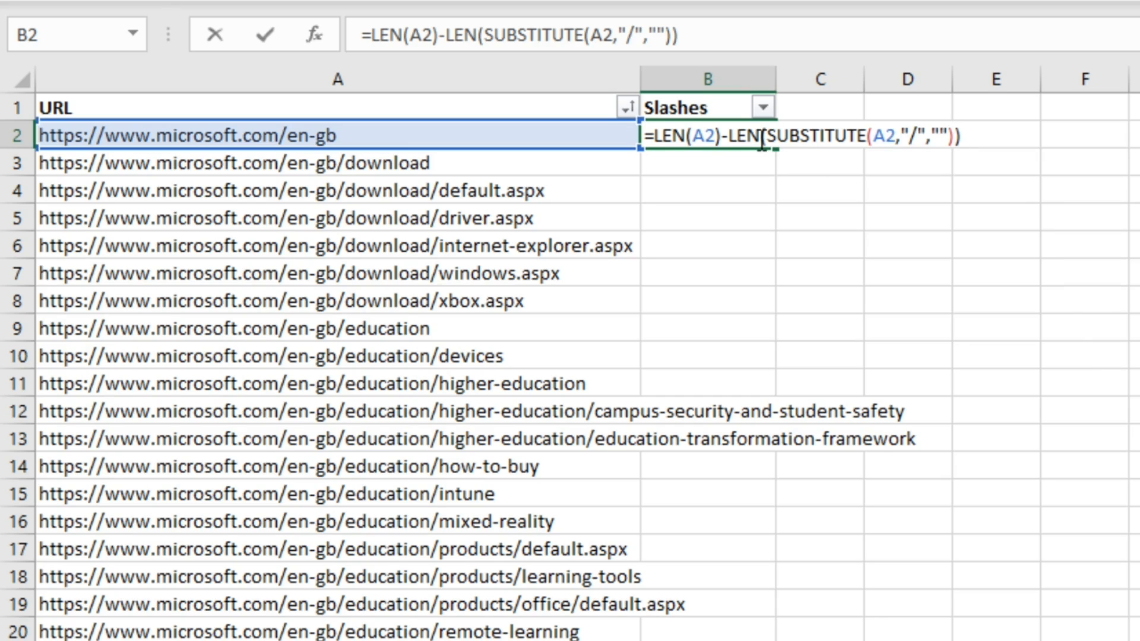
pyautogui.write('-2')
pyautogui.press('Return')
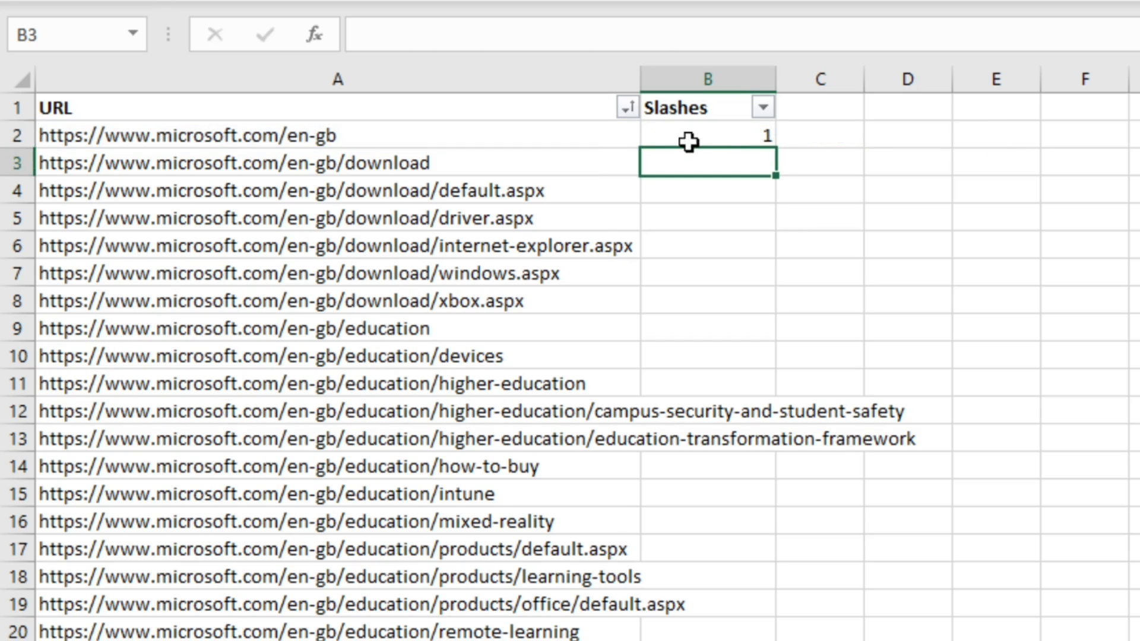
# Step: Fill the B2 formula down the Slashes column for every URL and widen column A to show more of the long URLs
pyautogui.click(689, 141)
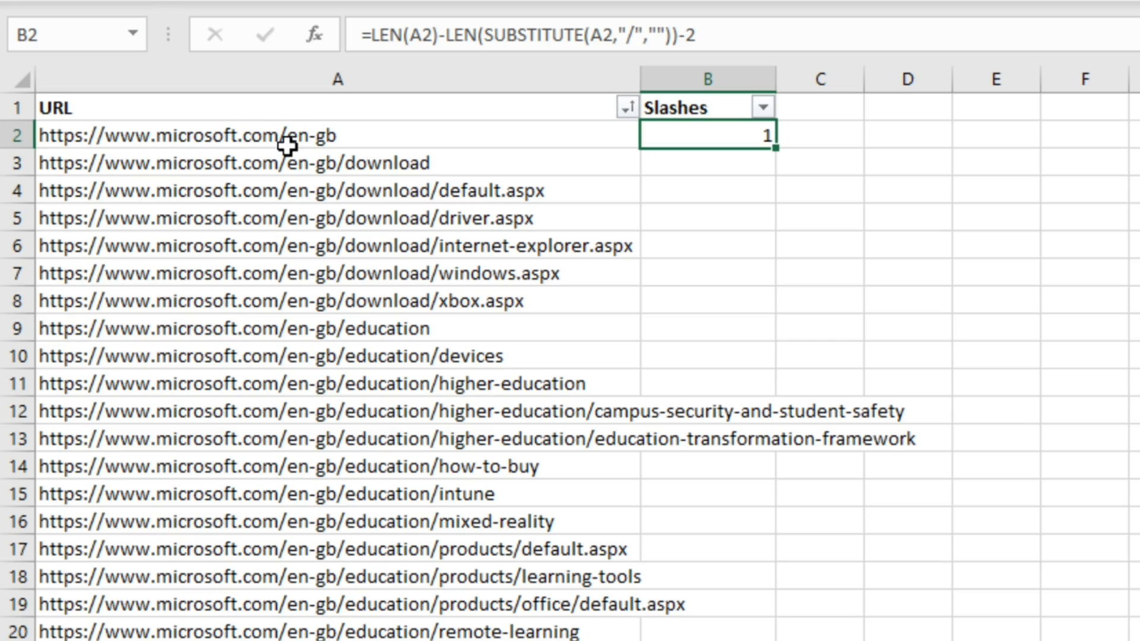
pyautogui.doubleClick(776, 148)
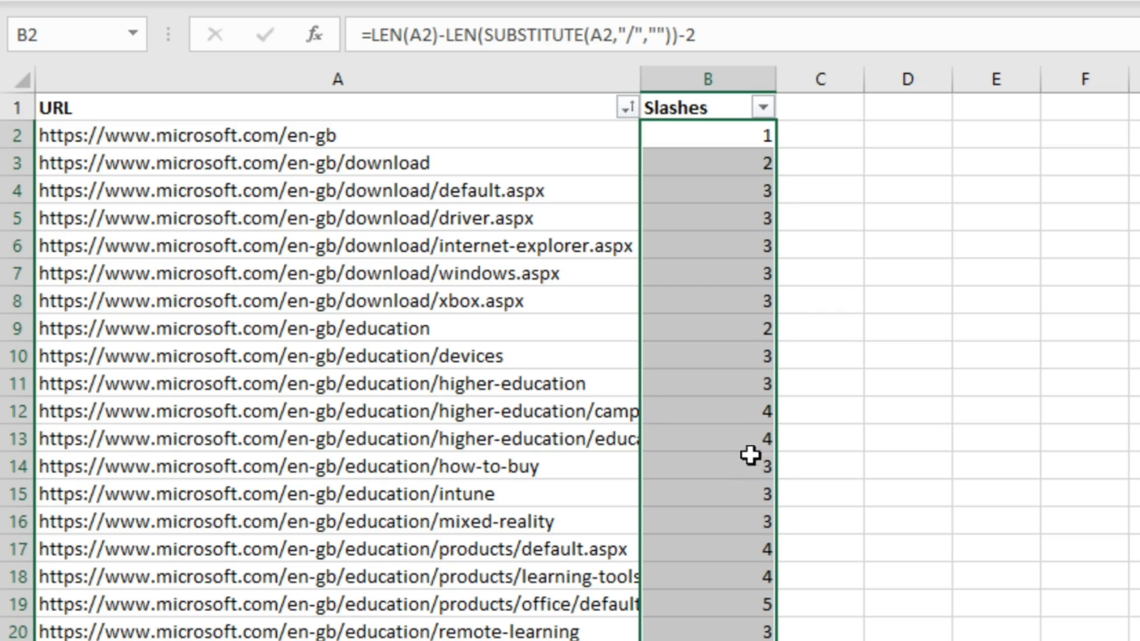
pyautogui.click(735, 410)
pyautogui.click(381, 416)
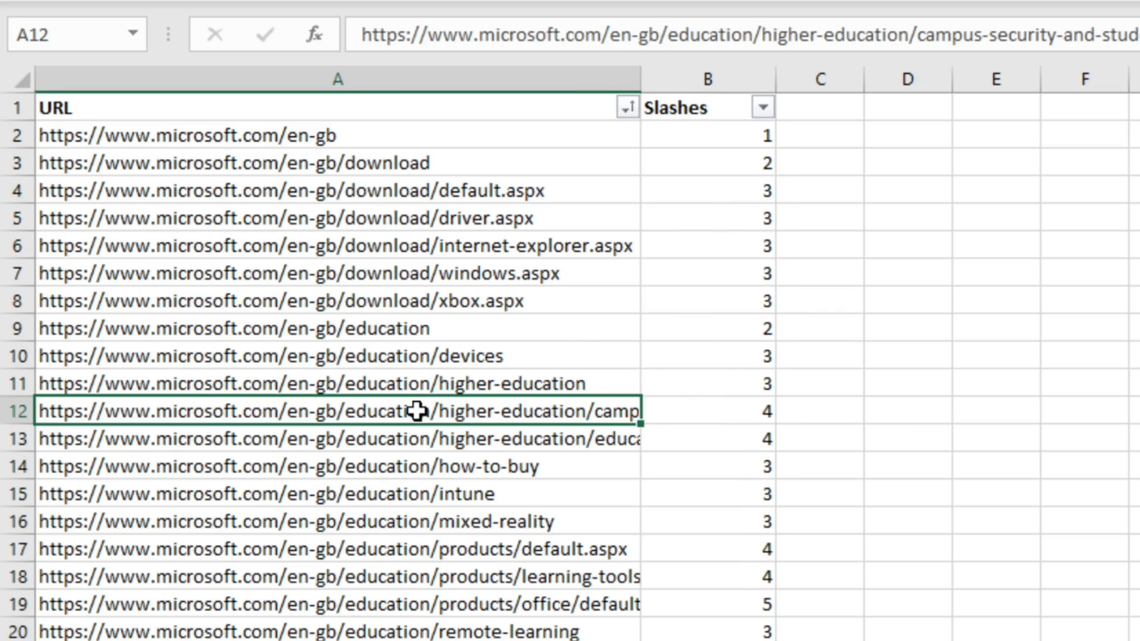
pyautogui.moveTo(641, 83); pyautogui.dragTo(800, 85)
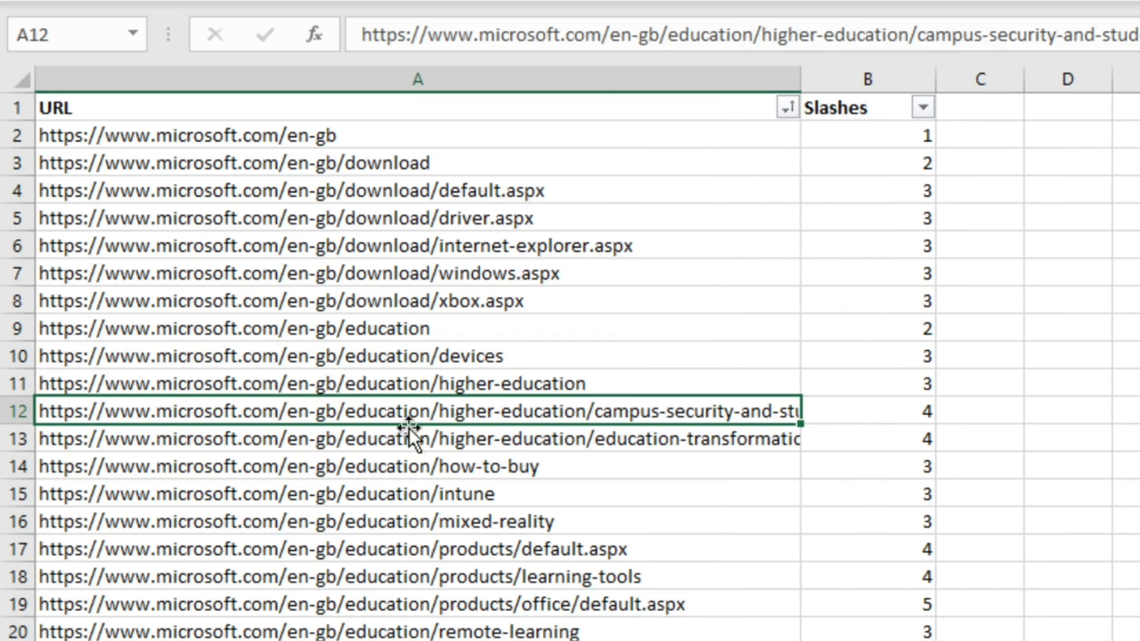
# Step: Examine the filled formulas and slash counts against the URLs further down the list
pyautogui.click(885, 359)
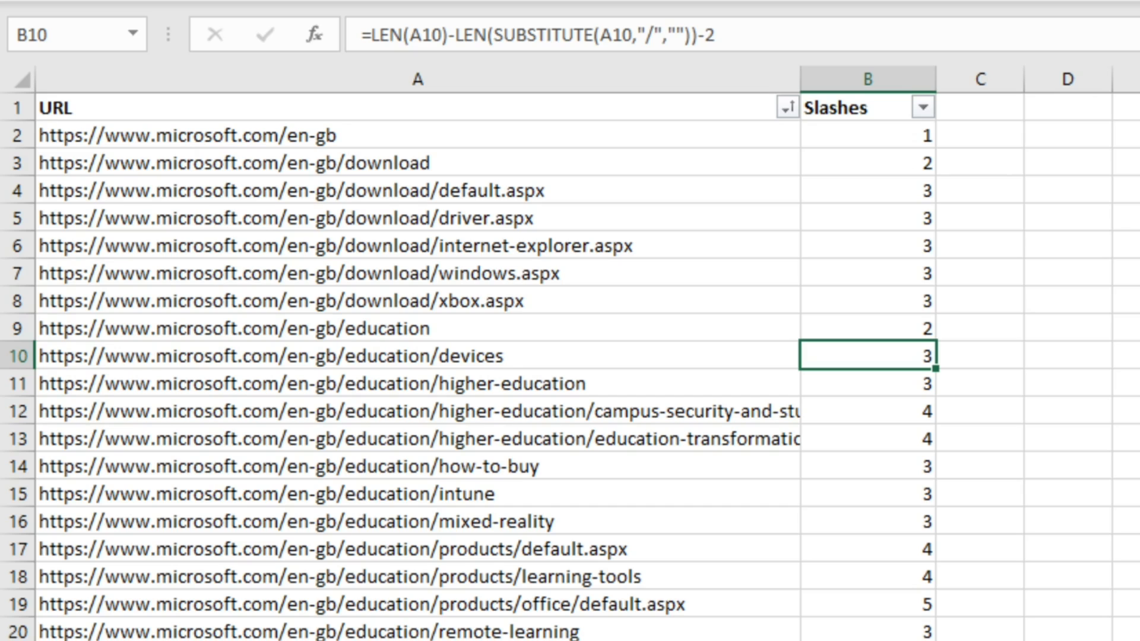
pyautogui.click(868, 640)
pyautogui.scroll(-20, 570, 366)
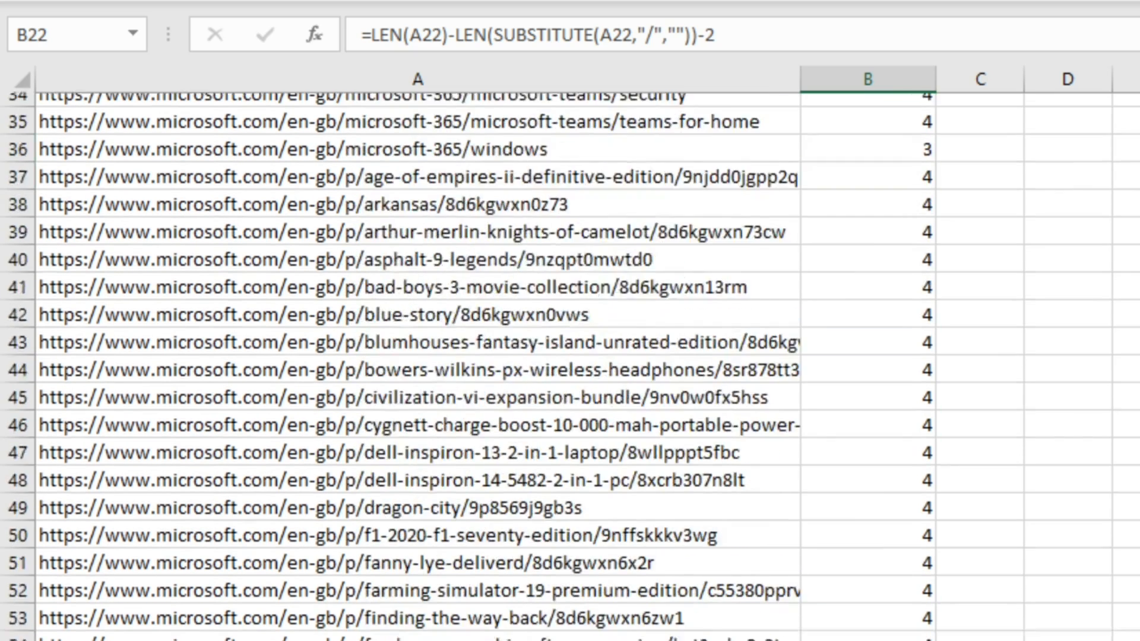
pyautogui.scroll(-3, 570, 366)
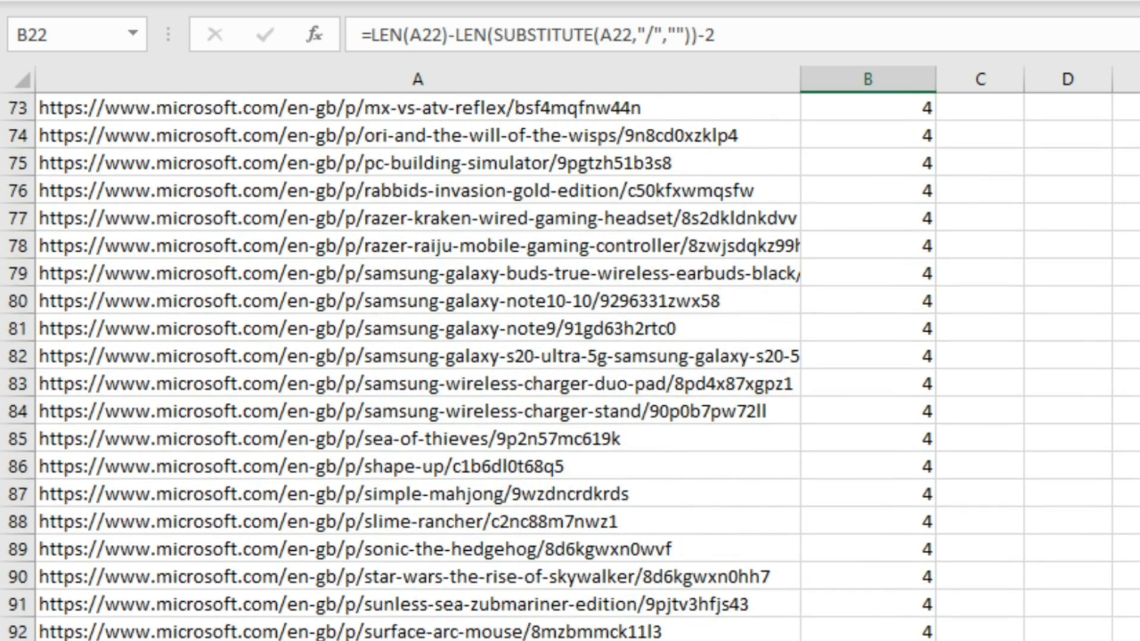
pyautogui.scroll(20, 570, 365)
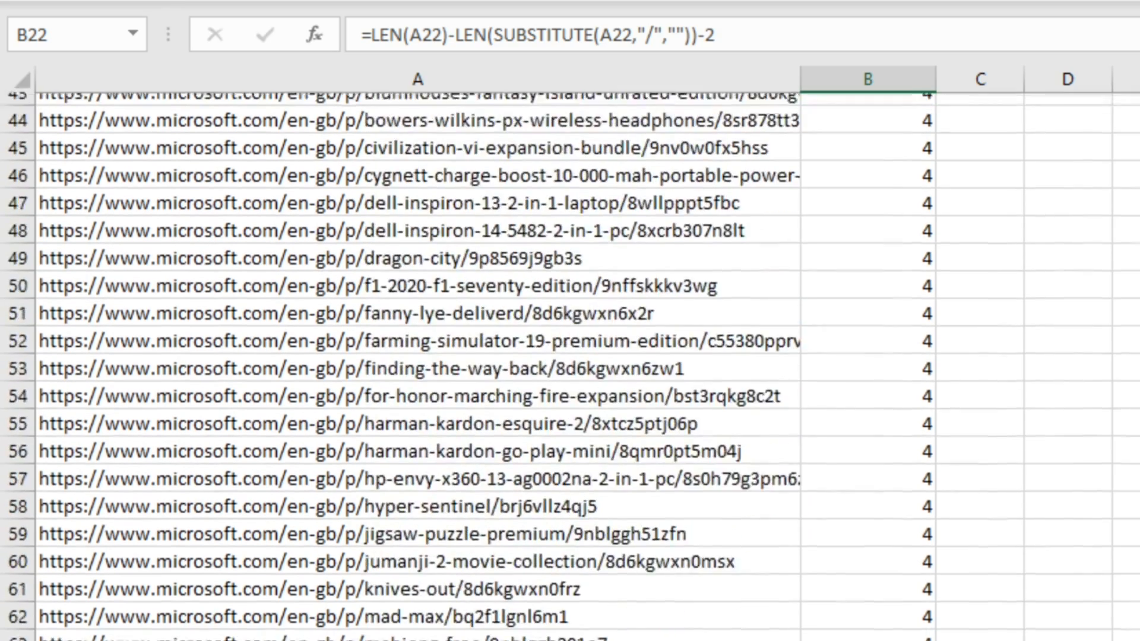
pyautogui.scroll(1, 570, 366)
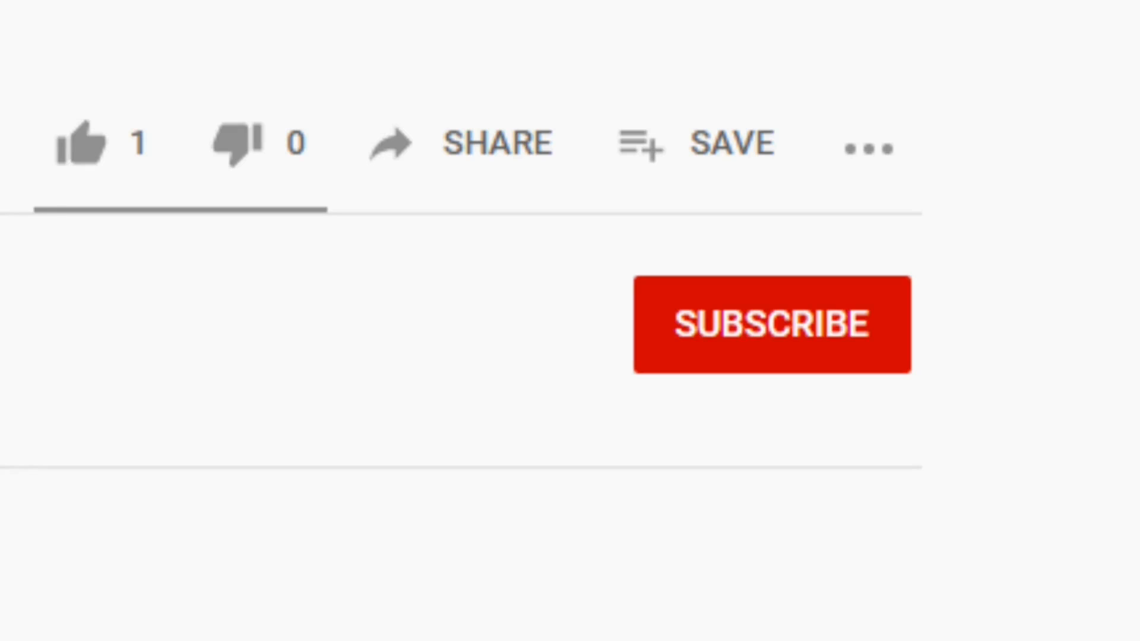
pyautogui.click(109, 148)
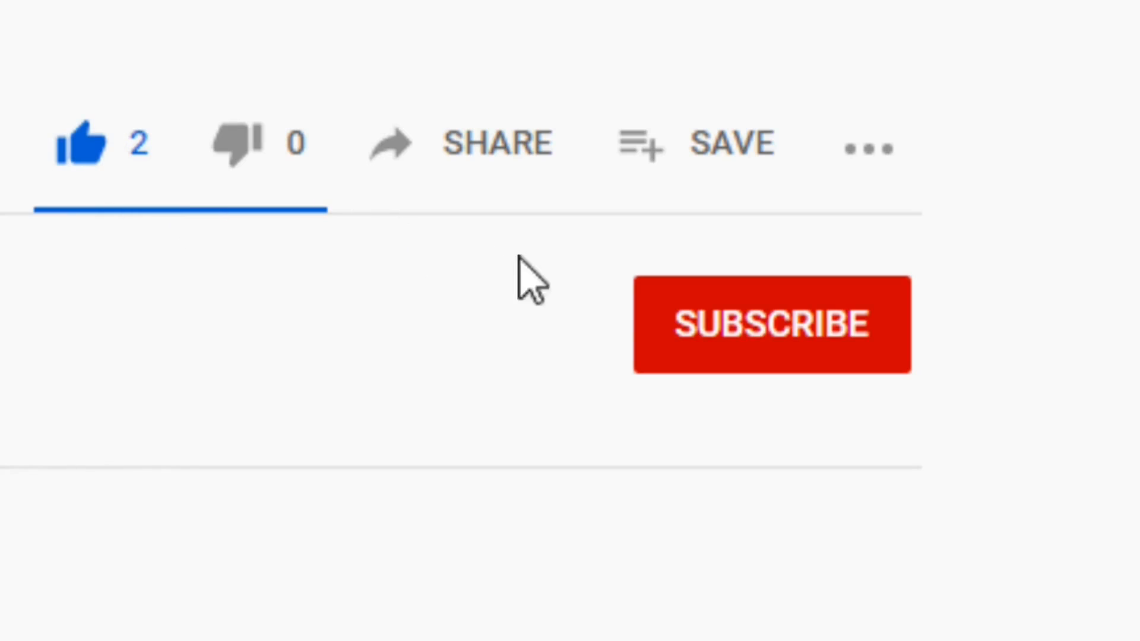
pyautogui.click(712, 310)
pyautogui.click(865, 340)
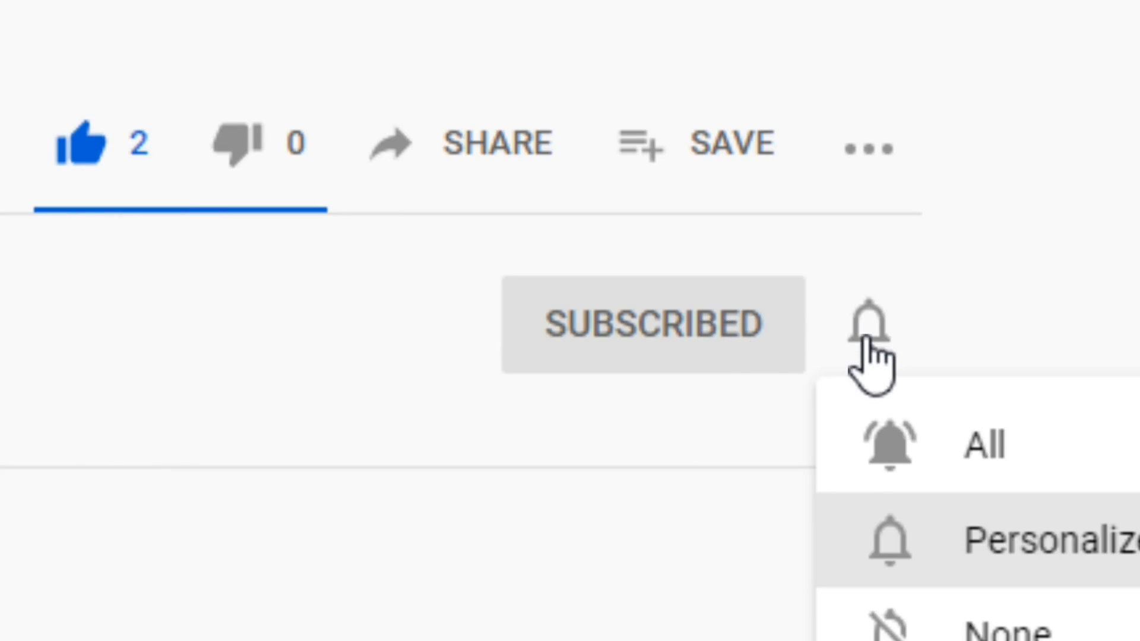